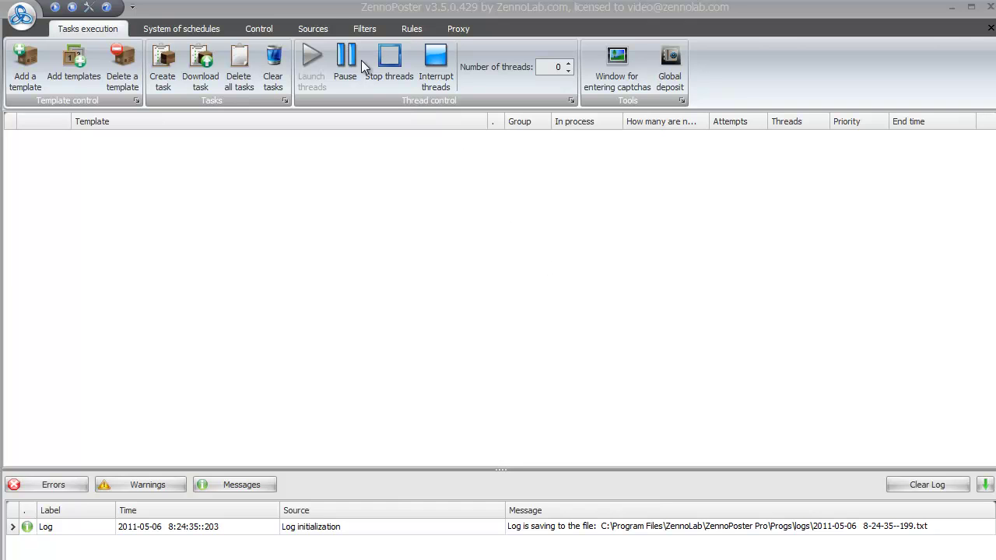
- Switch to the Control view showing network connected, server available, and zero sources and proxies
{"action": "left_click", "coordinate": [280, 31]}
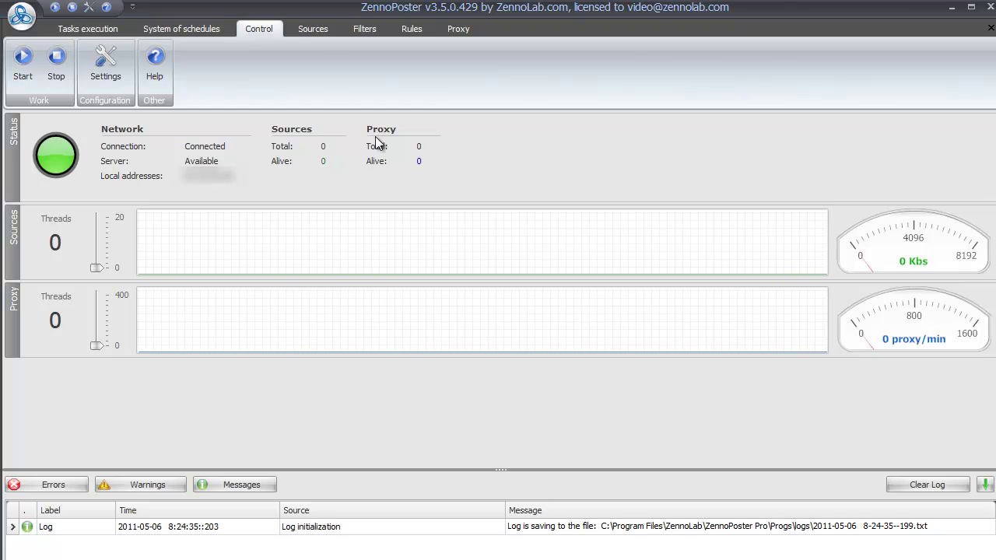
{"action": "left_click", "coordinate": [119, 62]}
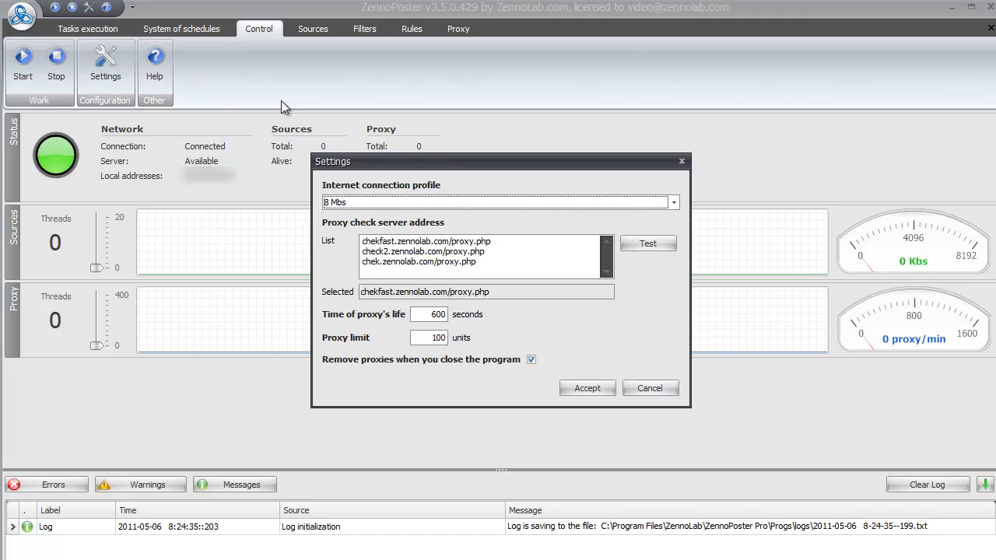
{"action": "left_click", "coordinate": [491, 200]}
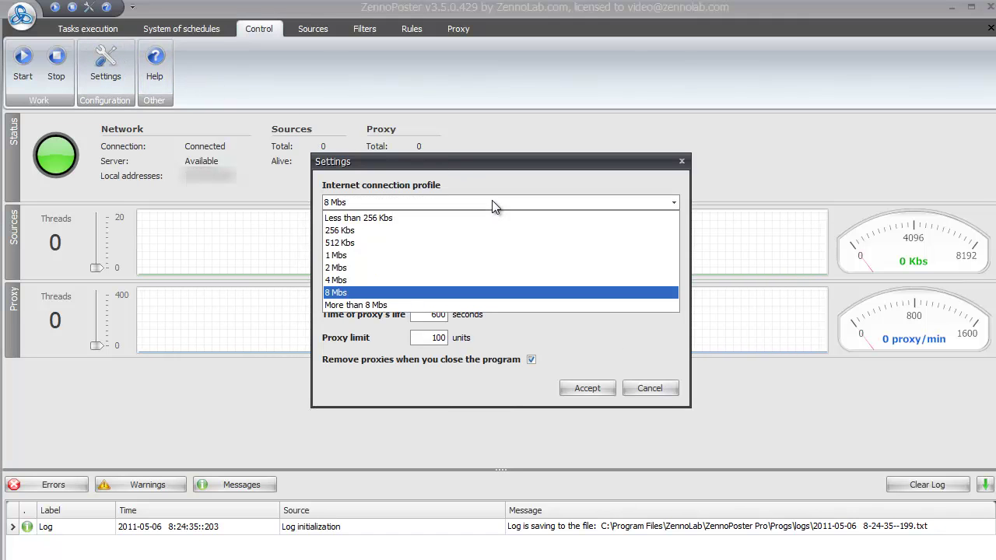
{"action": "left_click", "coordinate": [492, 200]}
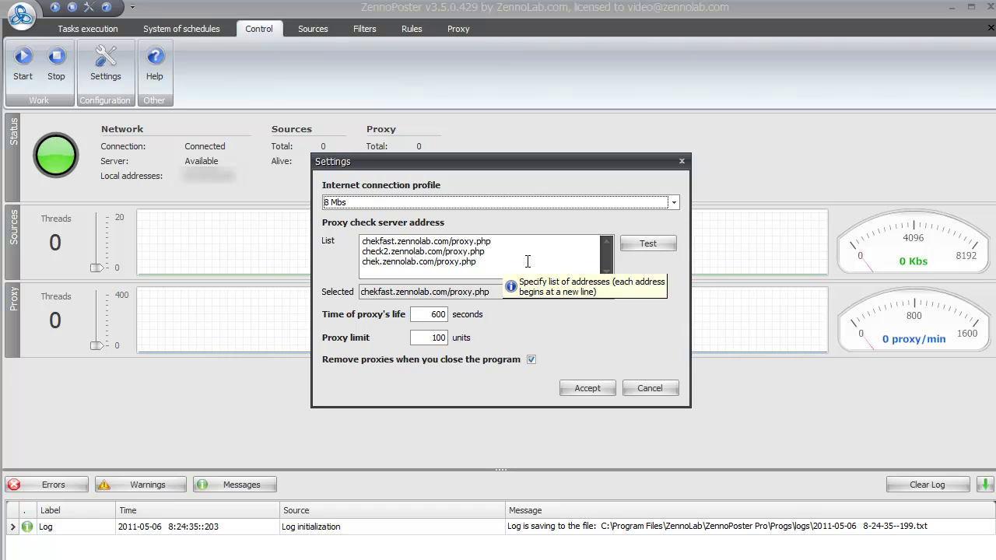
{"action": "left_click", "coordinate": [641, 245]}
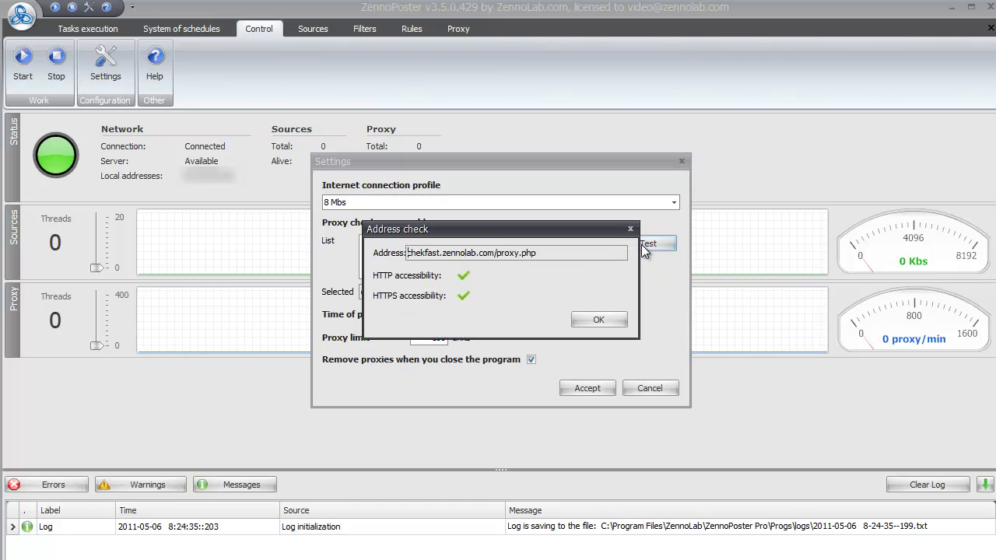
{"action": "left_click", "coordinate": [606, 320]}
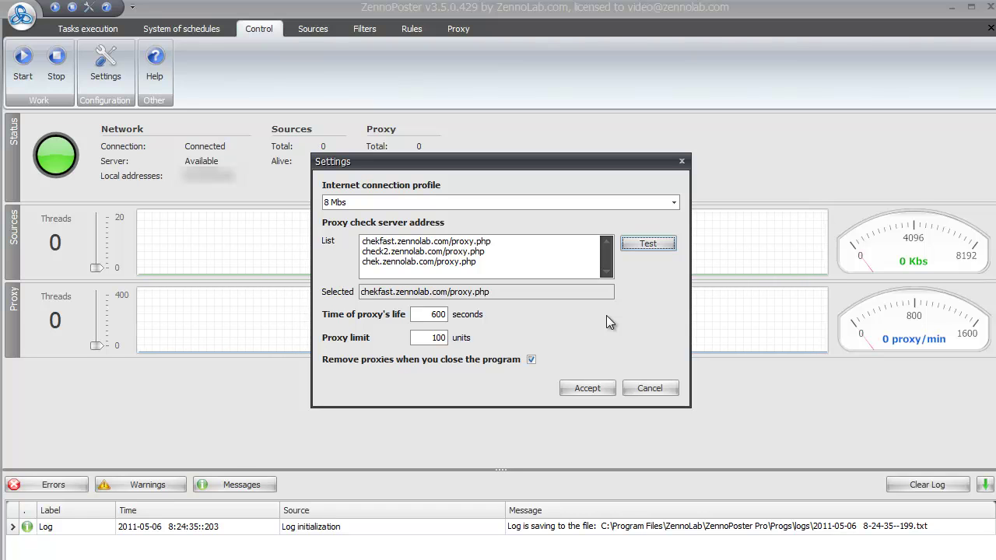
{"action": "left_click", "coordinate": [602, 385]}
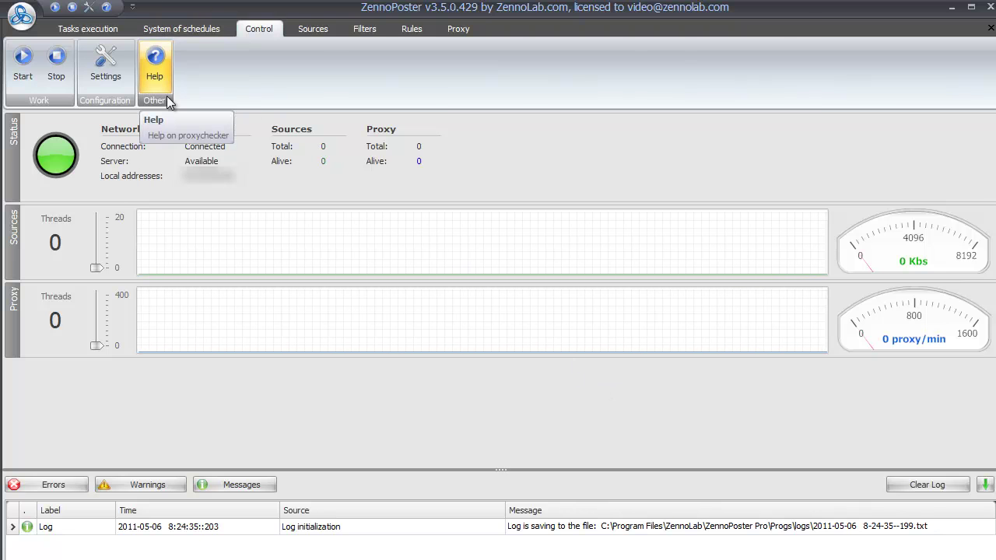
{"action": "left_click", "coordinate": [320, 29]}
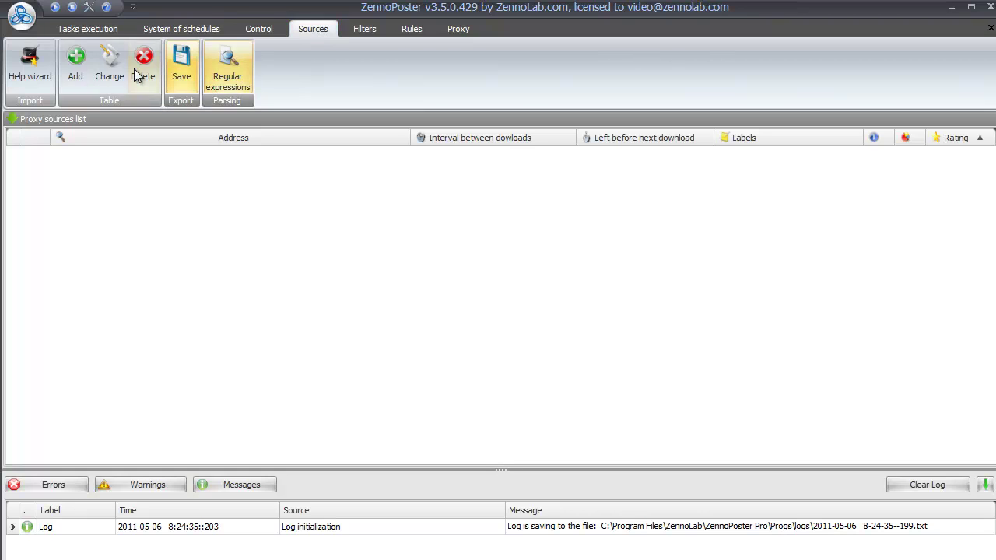
{"action": "left_click", "coordinate": [33, 68]}
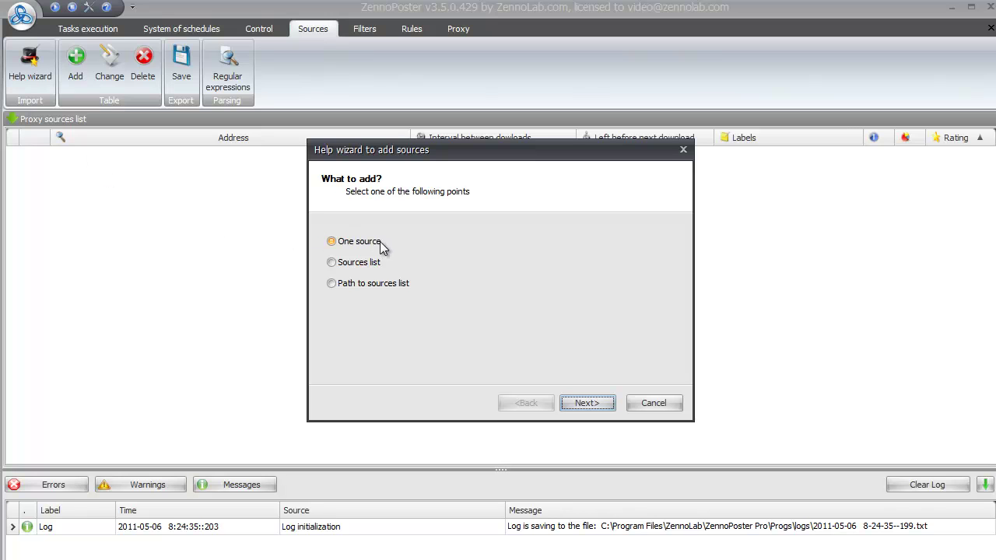
{"action": "left_click", "coordinate": [591, 398]}
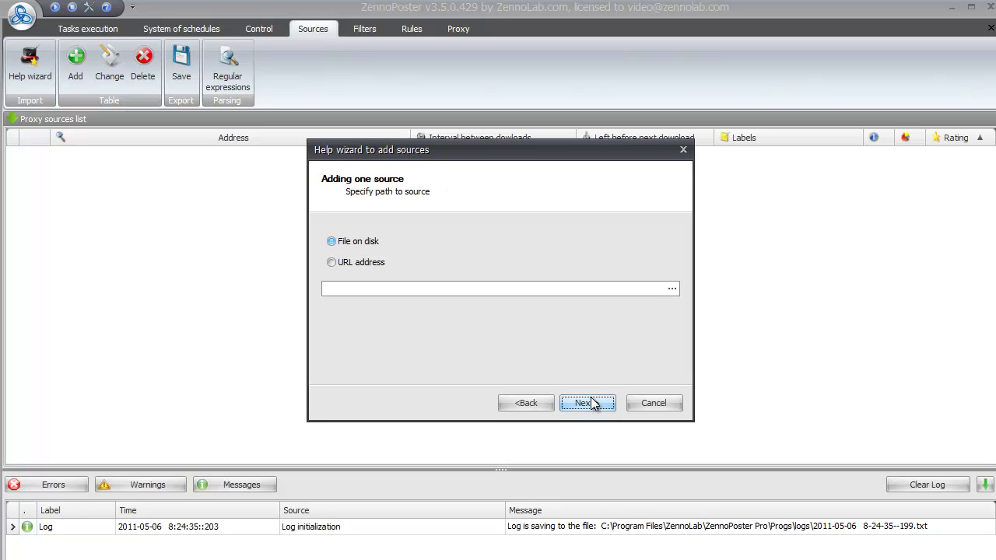
{"action": "left_click", "coordinate": [391, 262]}
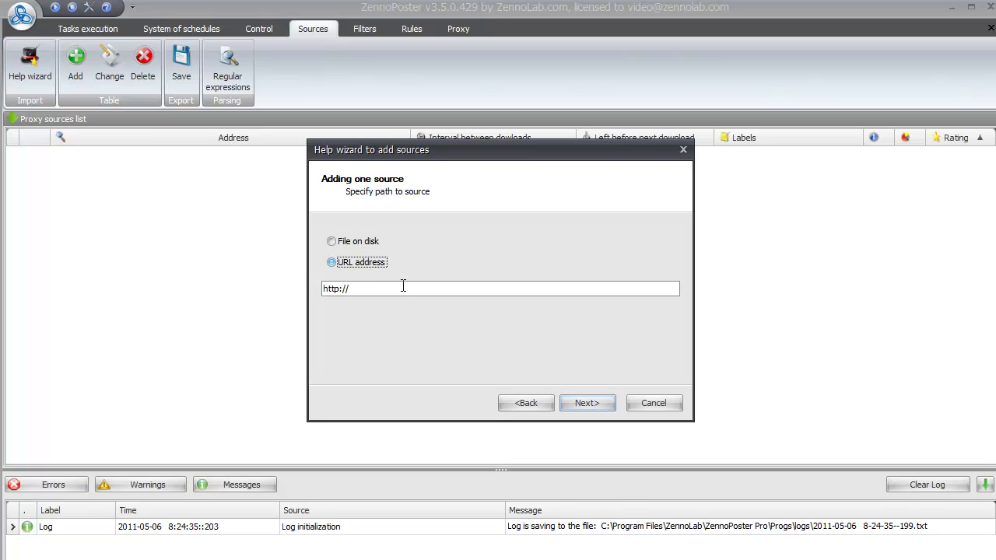
{"action": "left_click", "coordinate": [403, 288]}
{"action": "type", "text": "fin"}
{"action": "type", "text": "eproxy.r"}
{"action": "type", "text": "u"}
{"action": "left_click", "coordinate": [566, 404]}
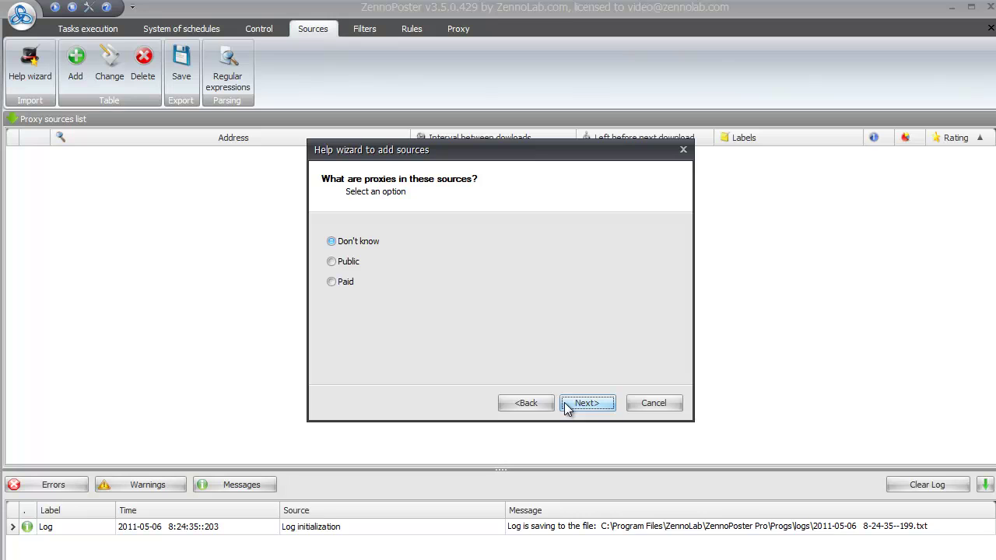
{"action": "left_click", "coordinate": [565, 404]}
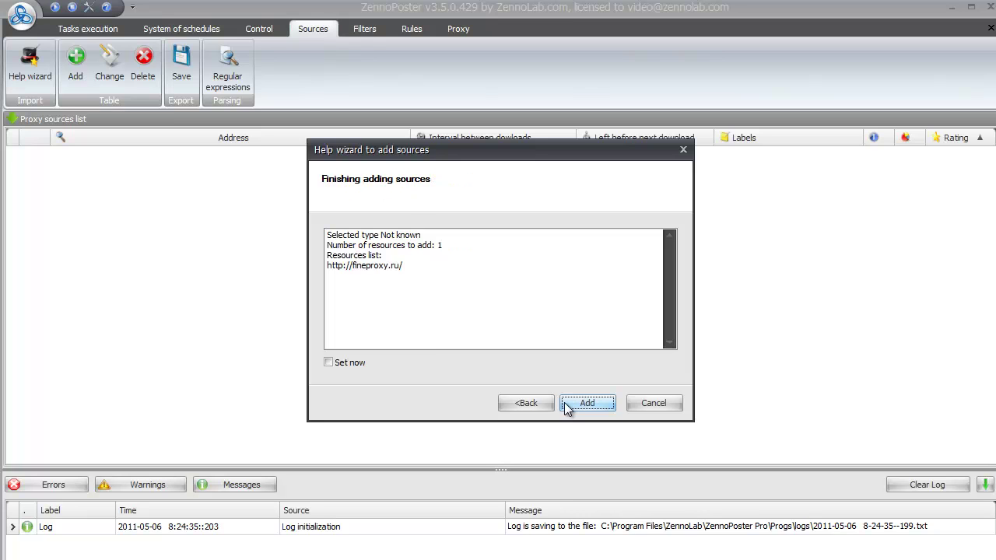
{"action": "left_click", "coordinate": [566, 405]}
{"action": "left_click", "coordinate": [511, 349]}
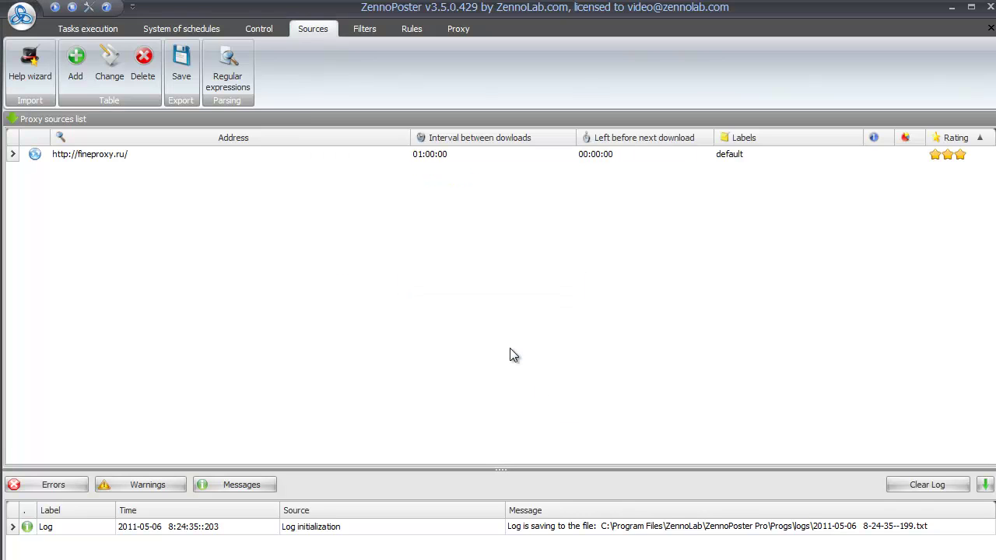
{"action": "scroll", "coordinate": [509, 348], "scroll_direction": "up", "scroll_amount": 5}
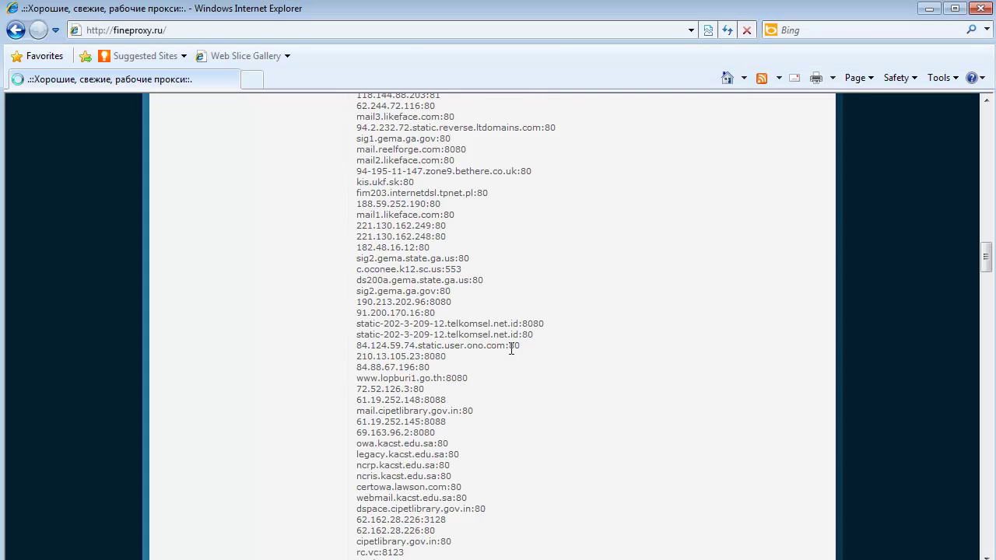
{"action": "scroll", "coordinate": [509, 348], "scroll_direction": "up", "scroll_amount": 8}
{"action": "scroll", "coordinate": [510, 348], "scroll_direction": "up", "scroll_amount": 5}
{"action": "scroll", "coordinate": [509, 348], "scroll_direction": "up", "scroll_amount": 5}
{"action": "scroll", "coordinate": [510, 348], "scroll_direction": "up", "scroll_amount": 5}
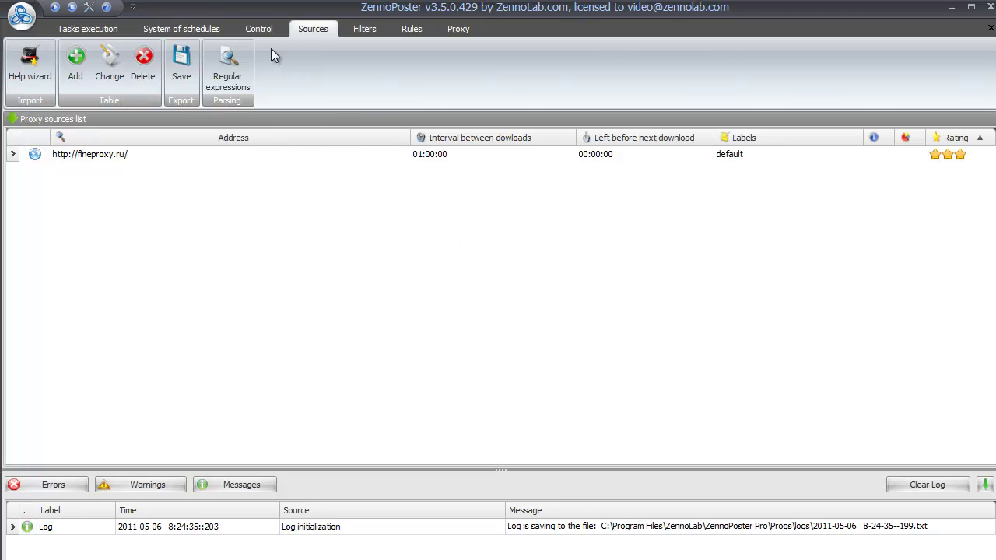
- On the Control view, set source checking to 7 threads and proxy checking to 215 threads
{"action": "left_click", "coordinate": [254, 29]}
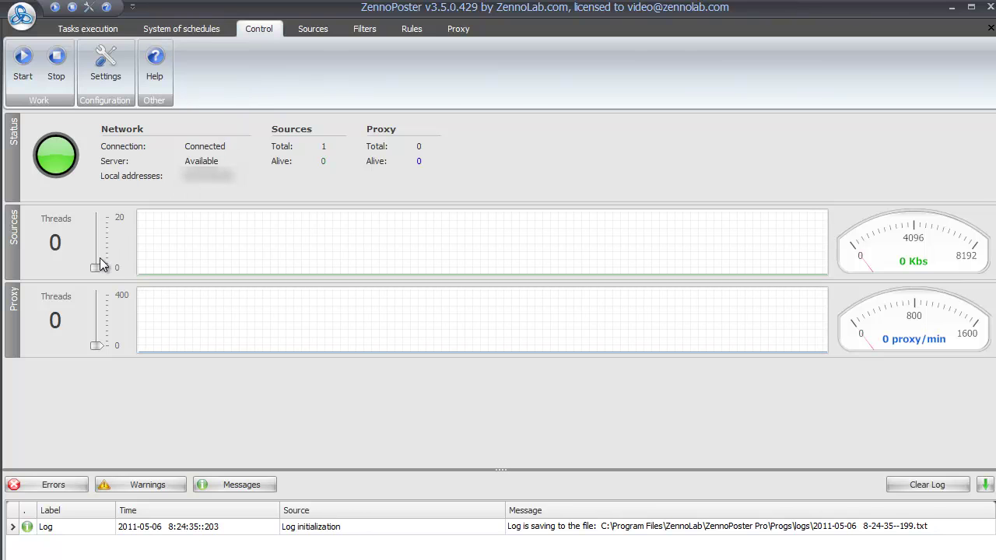
{"action": "left_click_drag", "start_coordinate": [94, 269], "coordinate": [92, 260]}
{"action": "left_click_drag", "start_coordinate": [97, 345], "coordinate": [98, 325]}
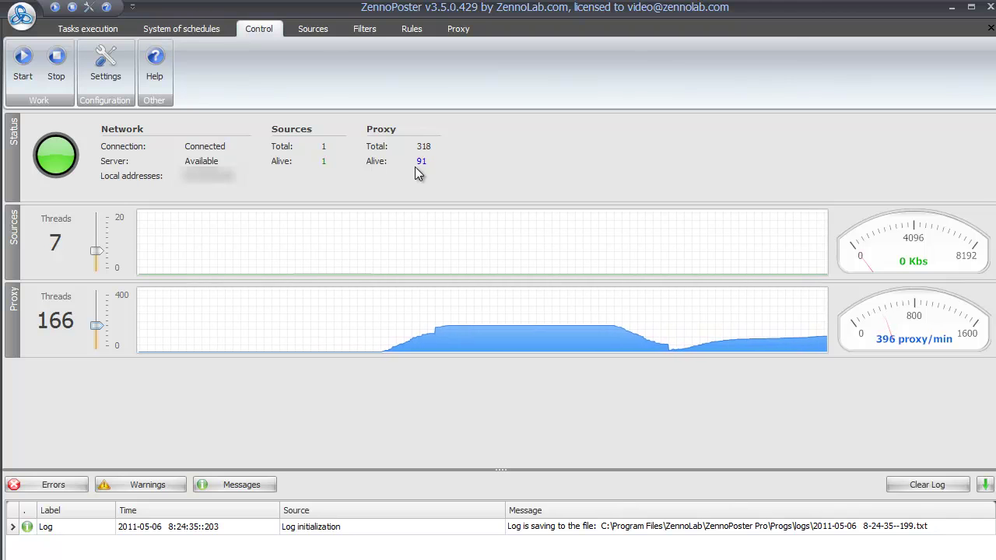
- Show the alive proxies table and select the Poland proxy entry
{"action": "left_click", "coordinate": [324, 28]}
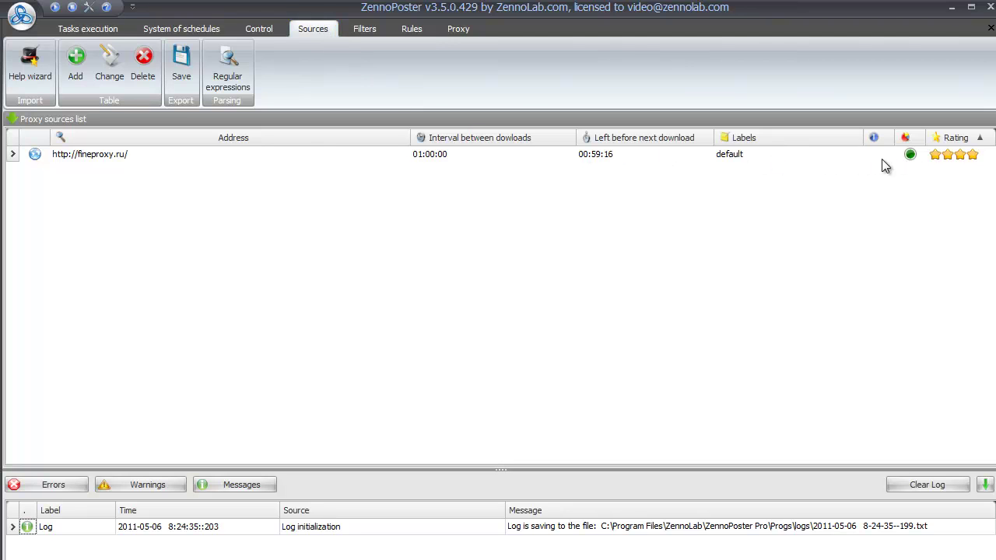
{"action": "left_click", "coordinate": [448, 27]}
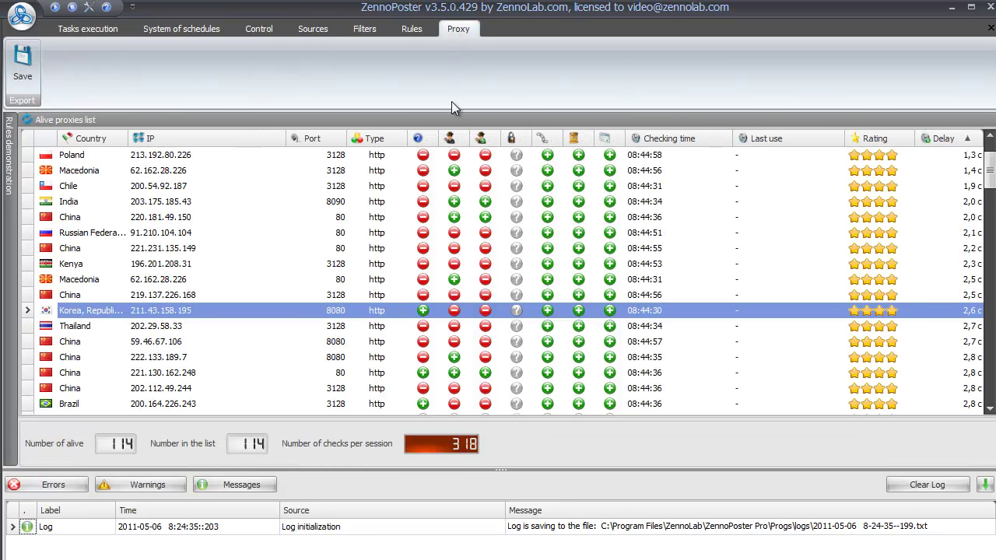
{"action": "left_click", "coordinate": [454, 161]}
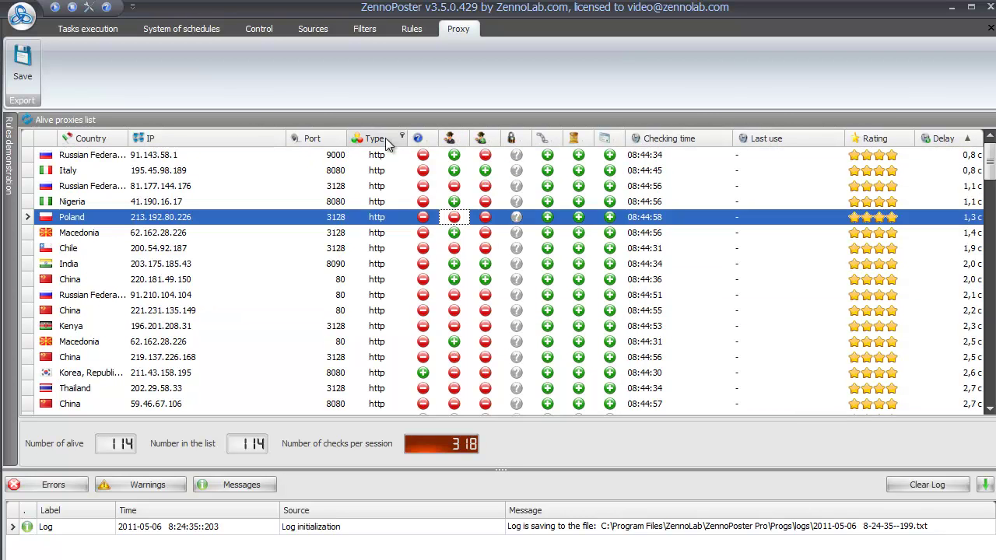
- Sort the alive proxies by port, then back by delay
{"action": "mouse_move", "coordinate": [312, 139]}
{"action": "left_click", "coordinate": [329, 138]}
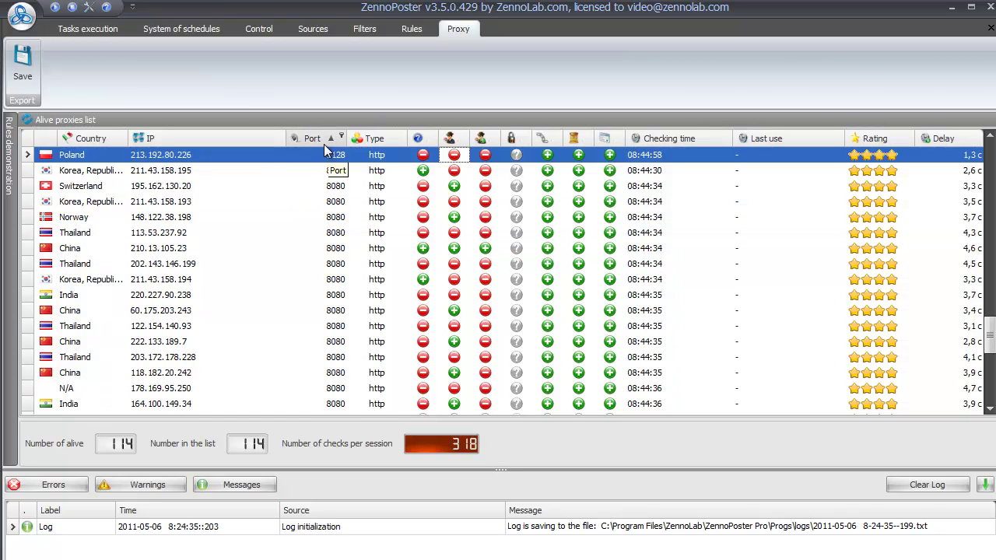
{"action": "scroll", "coordinate": [342, 179], "scroll_direction": "up", "scroll_amount": 5}
{"action": "scroll", "coordinate": [343, 179], "scroll_direction": "up", "scroll_amount": 7}
{"action": "scroll", "coordinate": [346, 180], "scroll_direction": "up", "scroll_amount": 5}
{"action": "scroll", "coordinate": [350, 181], "scroll_direction": "up", "scroll_amount": 1}
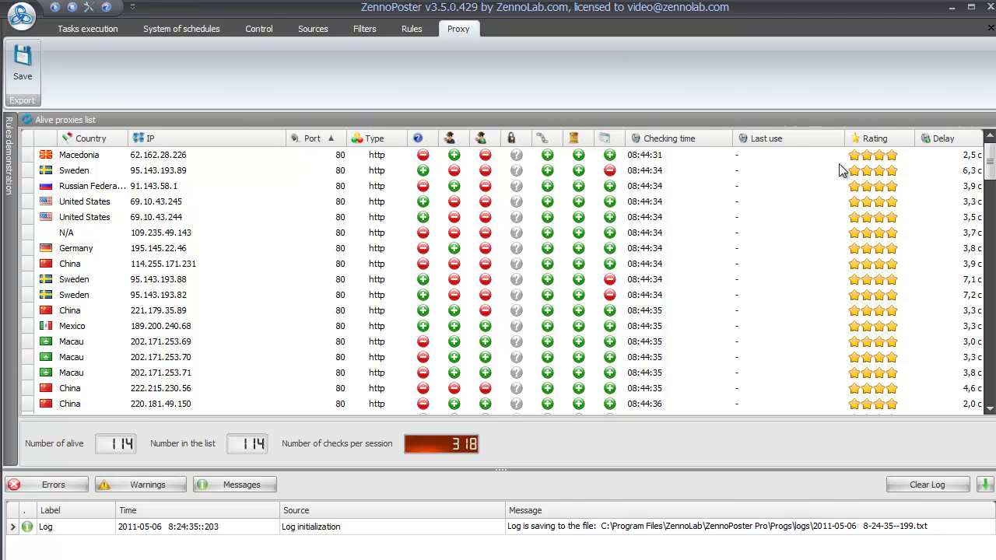
{"action": "left_click", "coordinate": [929, 141]}
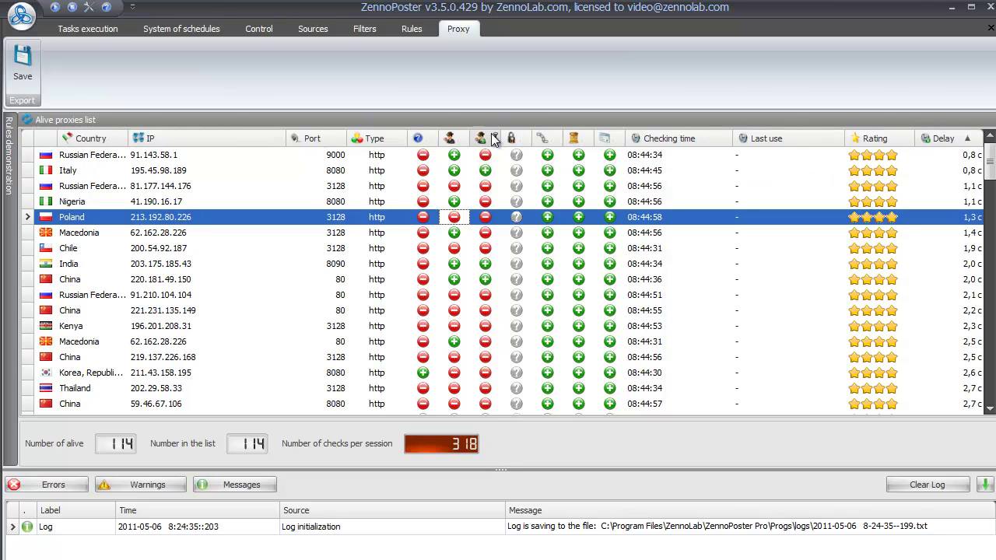
- Add a task from the video2.xml template with proxy use set to Compulsory
{"action": "left_click", "coordinate": [114, 30]}
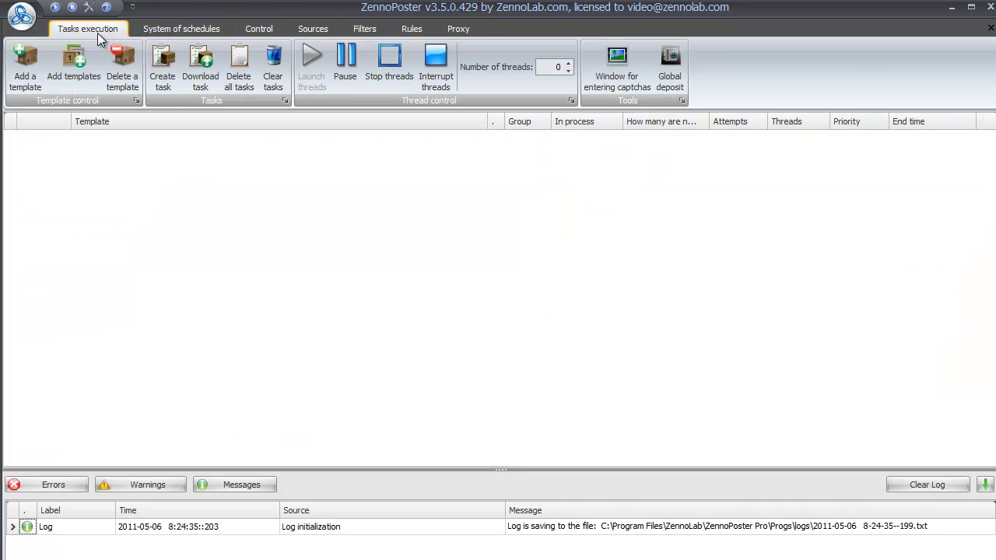
{"action": "left_click", "coordinate": [25, 62]}
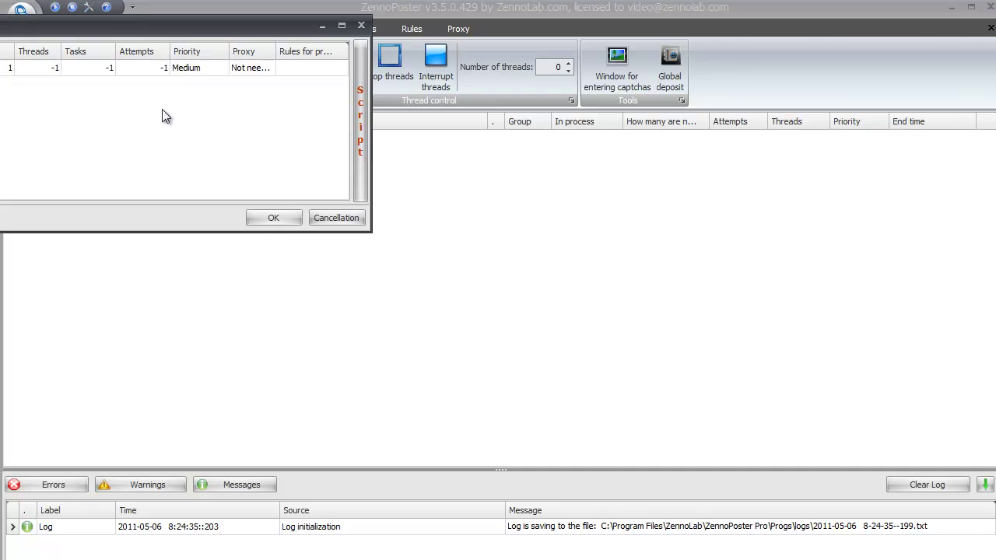
{"action": "left_click_drag", "start_coordinate": [149, 31], "coordinate": [371, 108]}
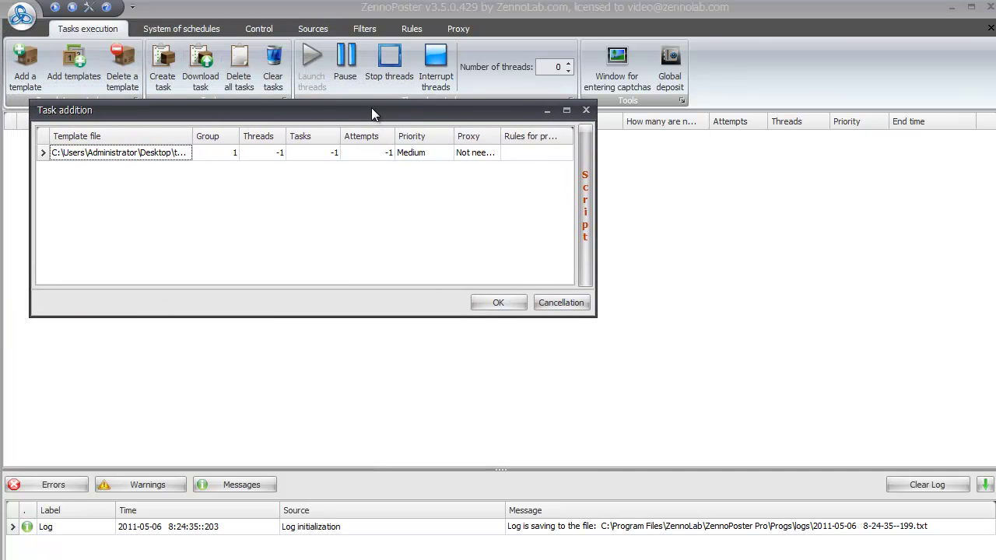
{"action": "left_click", "coordinate": [493, 154]}
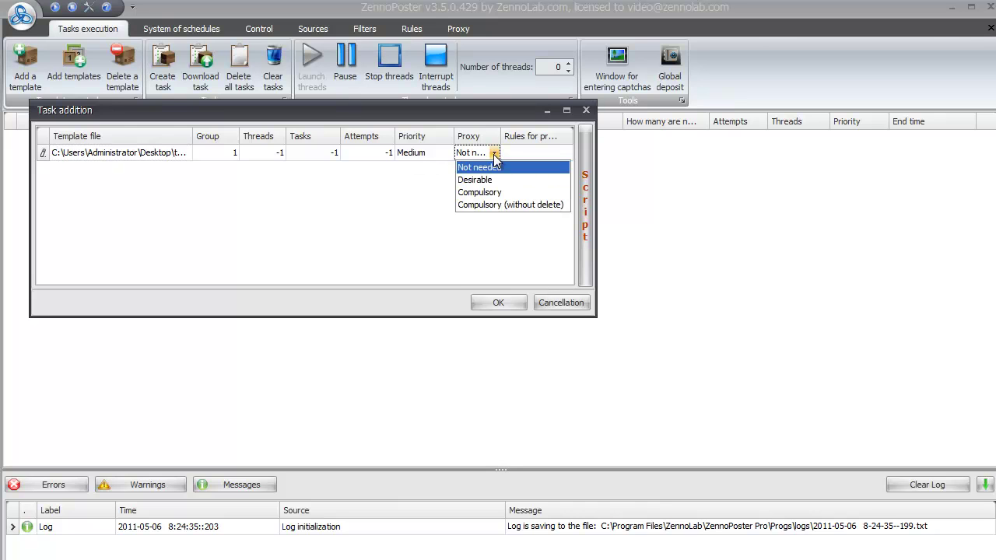
{"action": "left_click", "coordinate": [494, 203]}
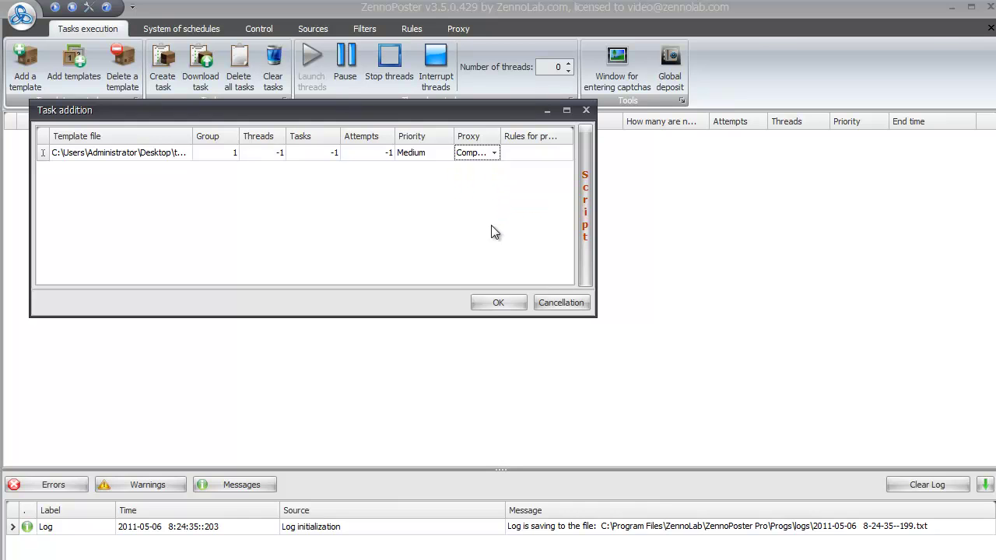
{"action": "left_click", "coordinate": [493, 301]}
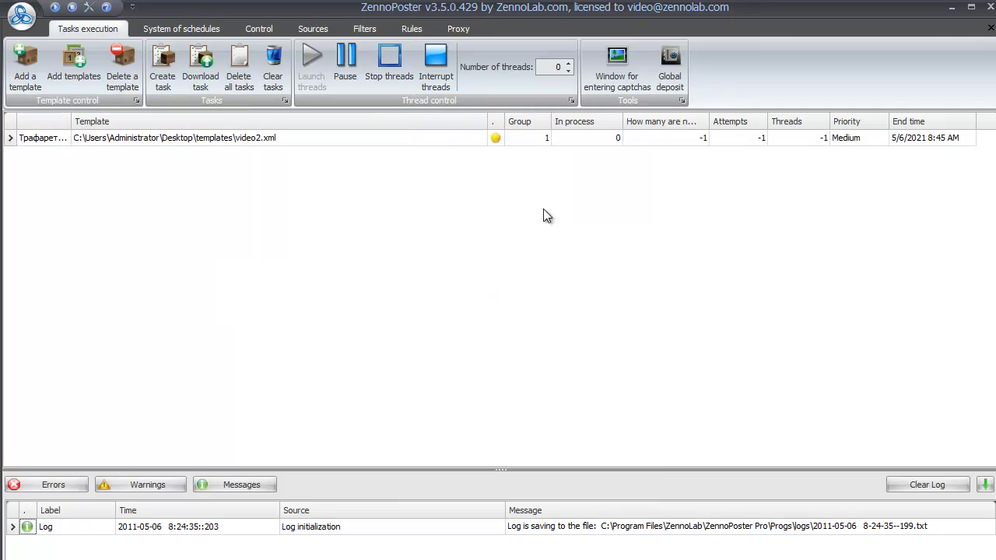
- Run the task in 2 threads and place the taller Port 60001 and 60002 windows side by side
{"action": "left_click", "coordinate": [569, 65]}
{"action": "left_click", "coordinate": [568, 64]}
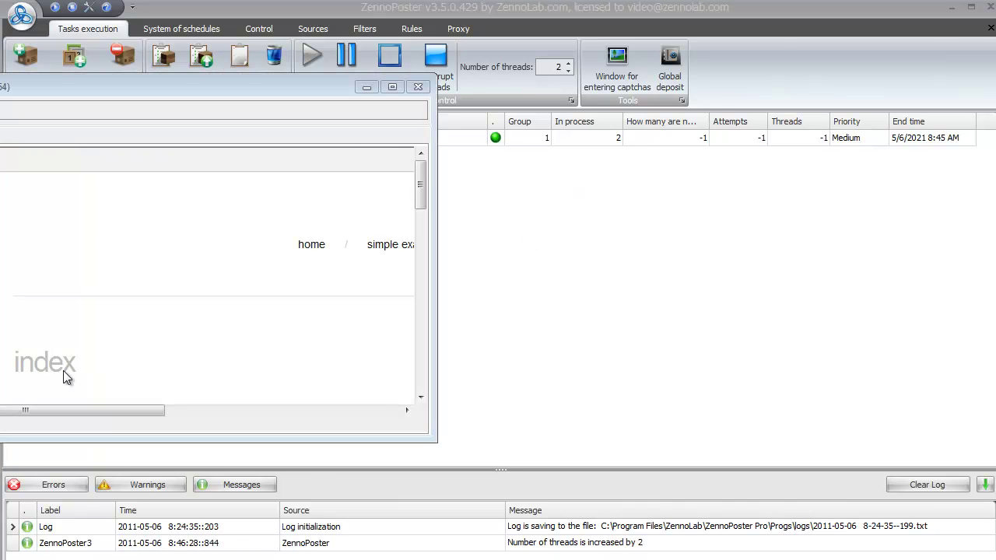
{"action": "mouse_move", "coordinate": [169, 50]}
{"action": "left_mouse_down"}
{"action": "mouse_move", "coordinate": [549, 52]}
{"action": "mouse_move", "coordinate": [704, 33]}
{"action": "mouse_move", "coordinate": [665, 27]}
{"action": "left_mouse_up"}
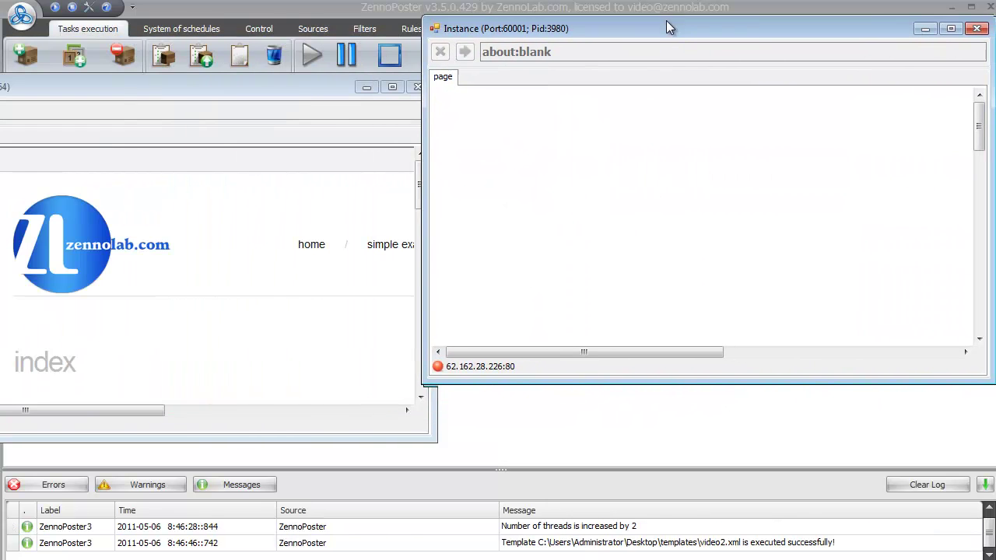
{"action": "mouse_move", "coordinate": [294, 87]}
{"action": "left_mouse_down"}
{"action": "mouse_move", "coordinate": [396, 38]}
{"action": "mouse_move", "coordinate": [454, 29]}
{"action": "left_mouse_up"}
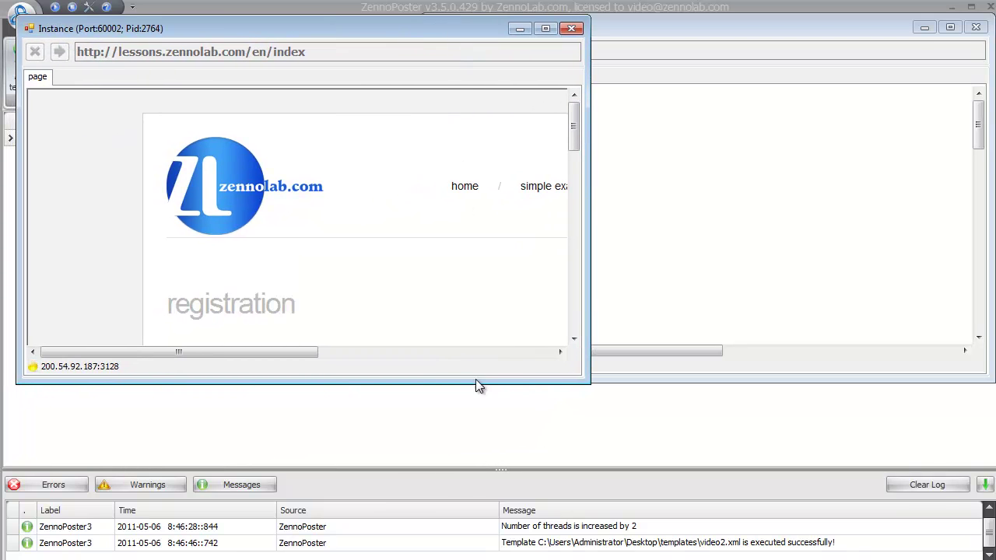
{"action": "left_click_drag", "start_coordinate": [475, 382], "coordinate": [482, 530]}
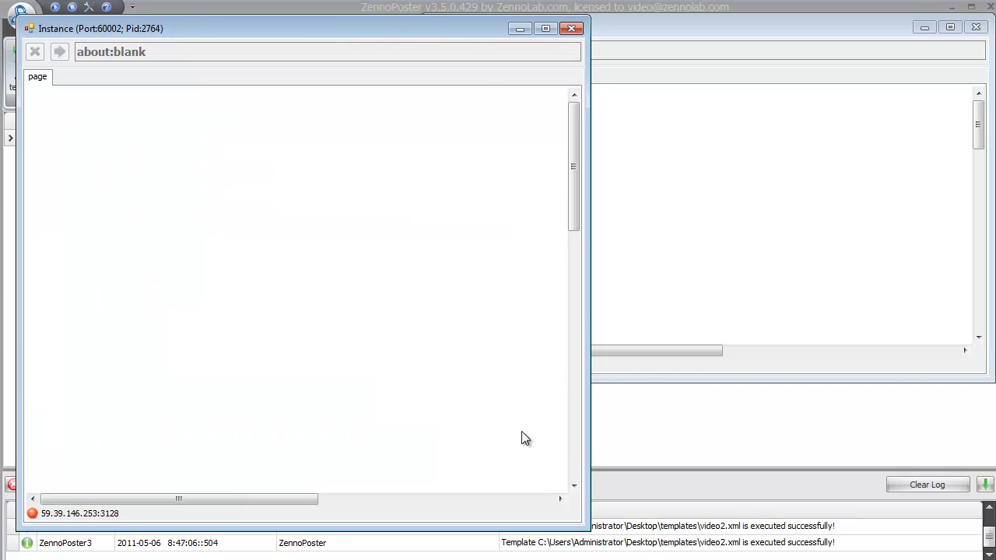
{"action": "left_click_drag", "start_coordinate": [632, 382], "coordinate": [632, 532]}
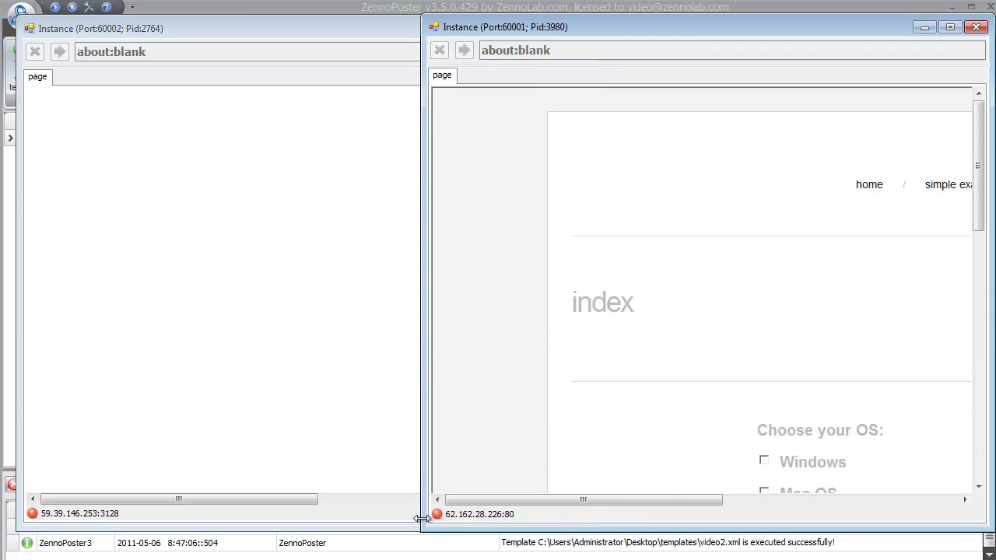